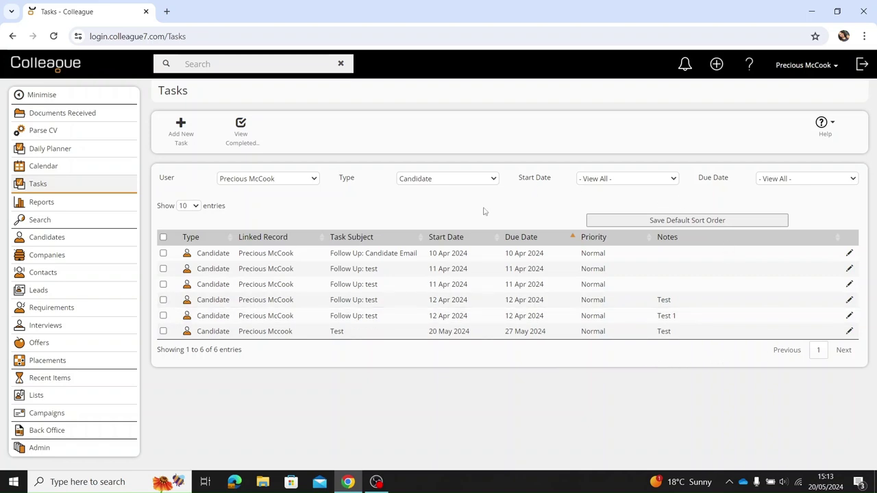
View another user's tasks, then return to the original user's six tasks.
click(283, 180)
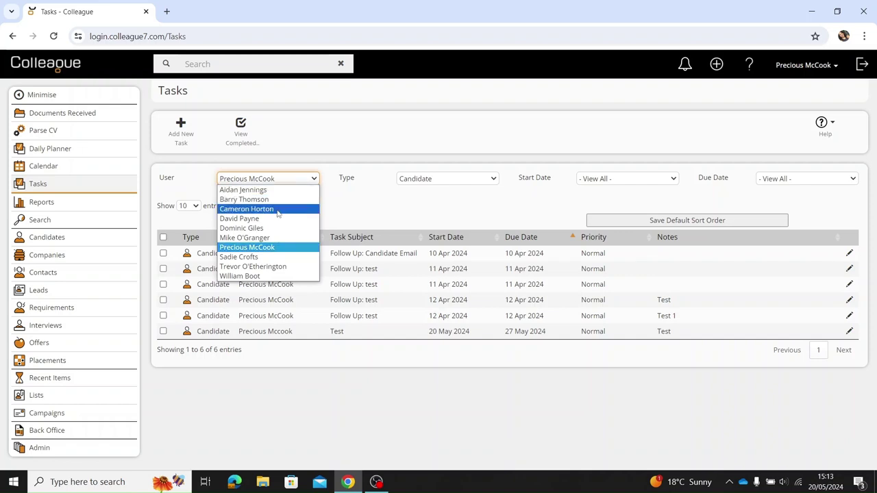
click(277, 268)
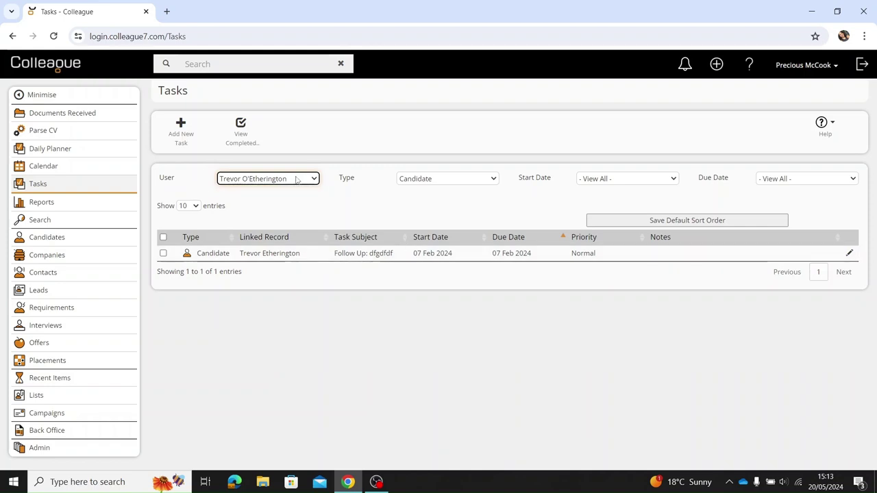
click(291, 180)
click(282, 248)
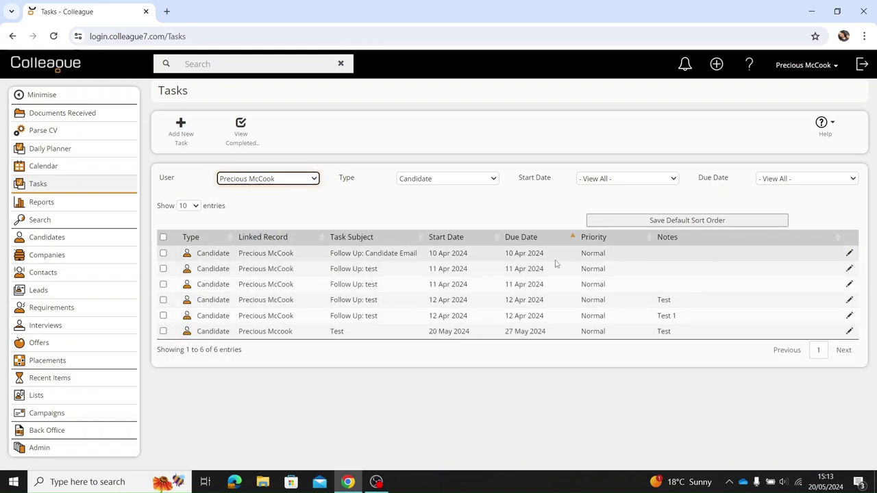
Add the note 'Test' to the 10 Apr Follow Up: Candidate Email task and select it.
click(849, 253)
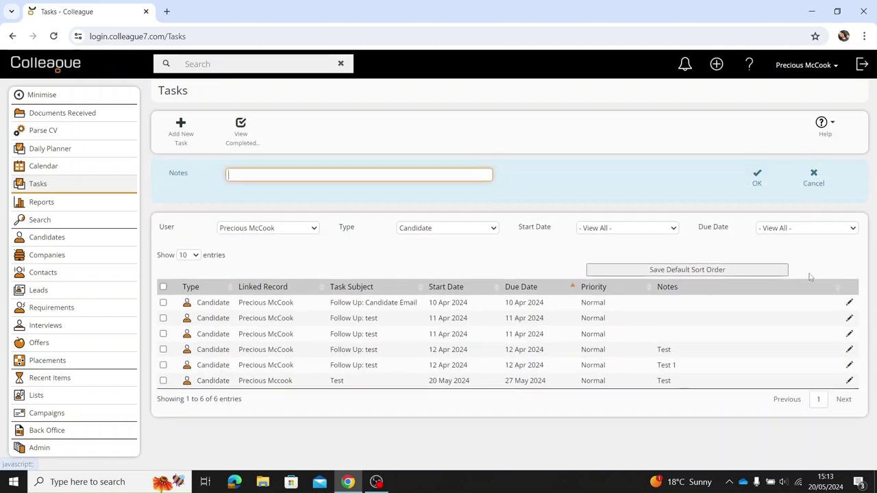
text(Test)
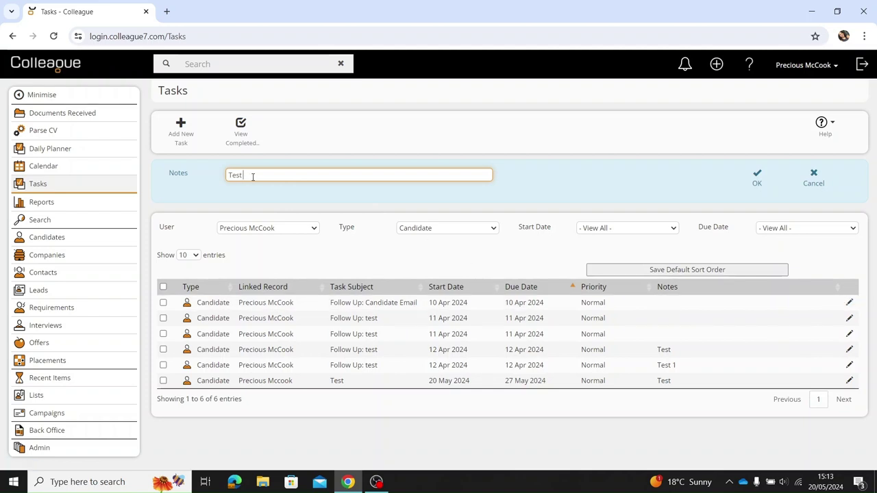
click(756, 179)
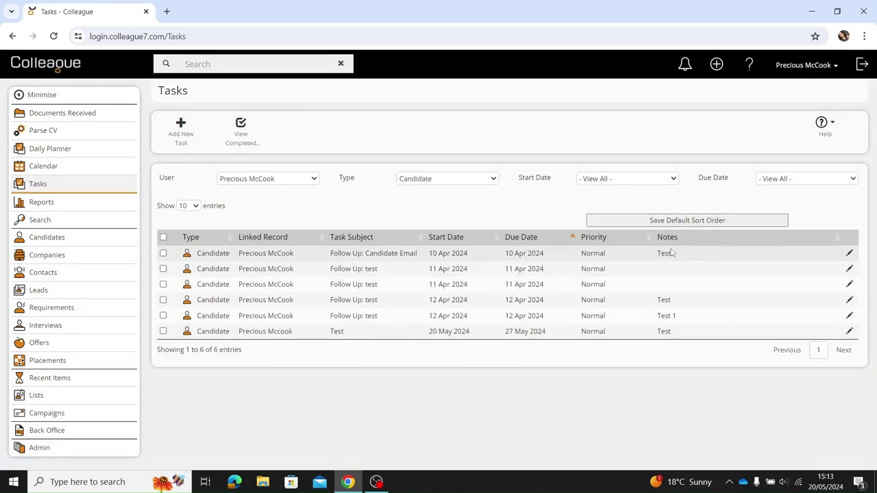
click(316, 258)
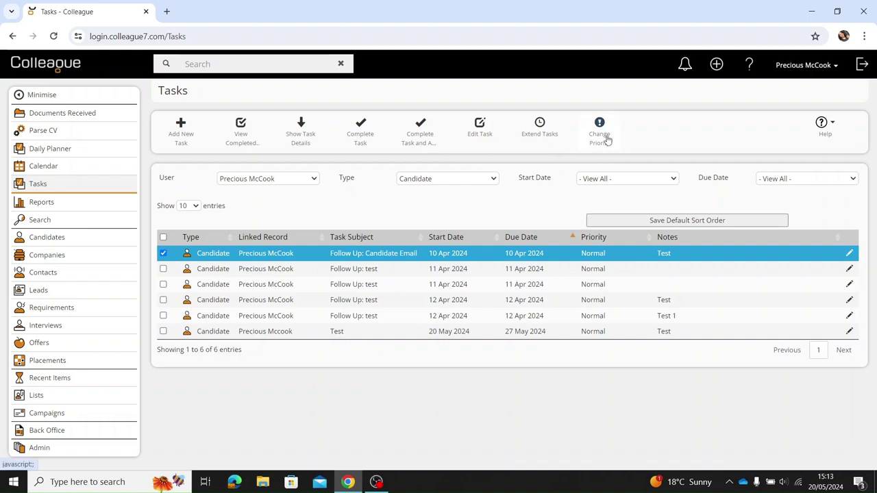
Change the Follow Up: Candidate Email task's priority from Normal to High and reselect it.
click(601, 135)
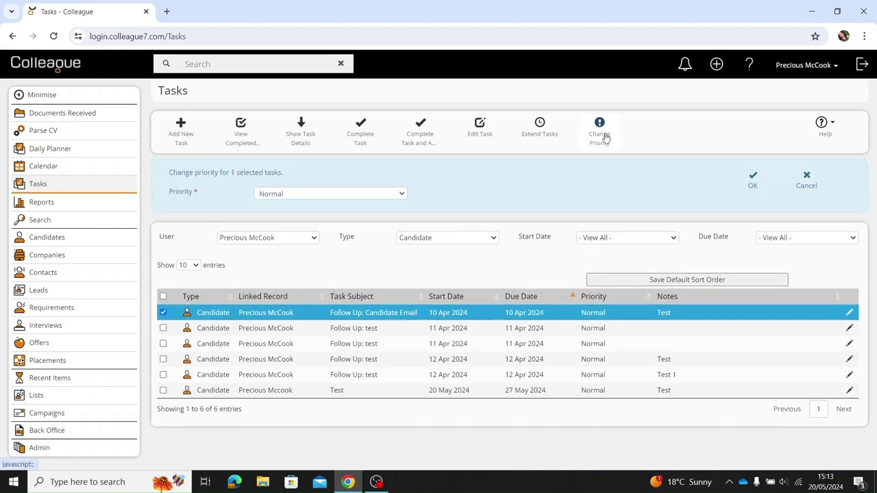
click(289, 196)
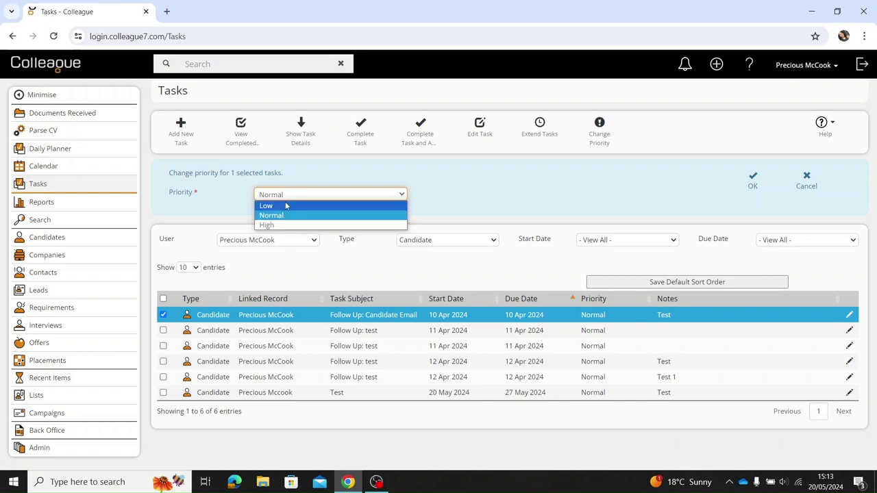
click(281, 225)
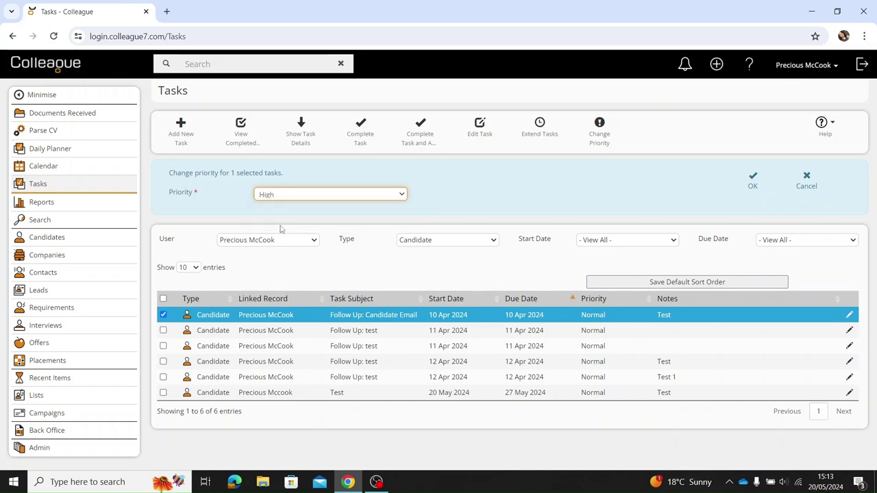
click(753, 181)
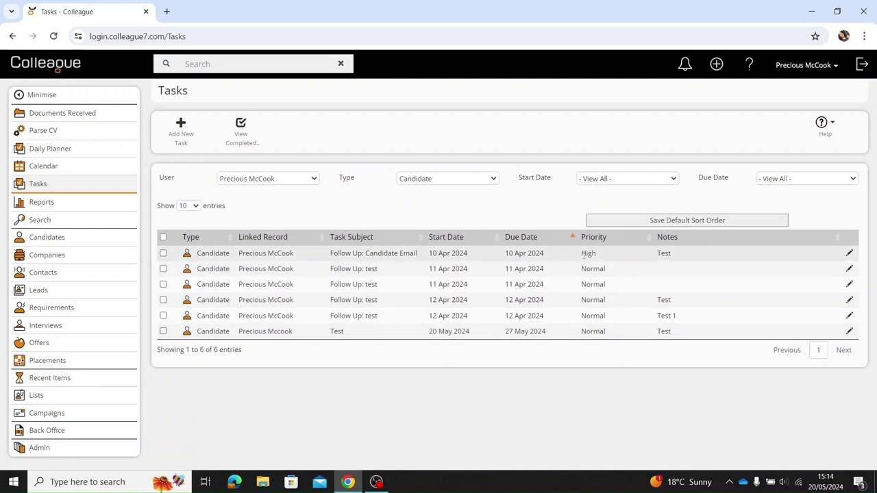
click(557, 256)
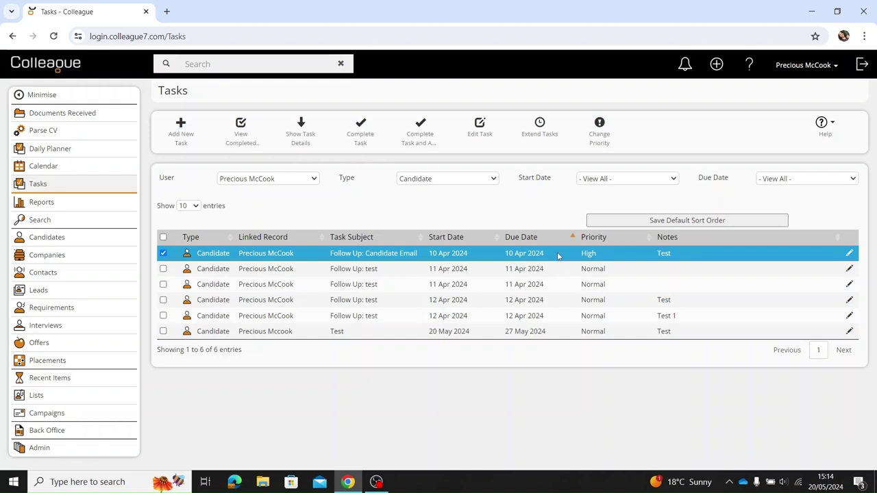
Review the Follow Up: Candidate Email task's details form and save it unchanged.
click(480, 127)
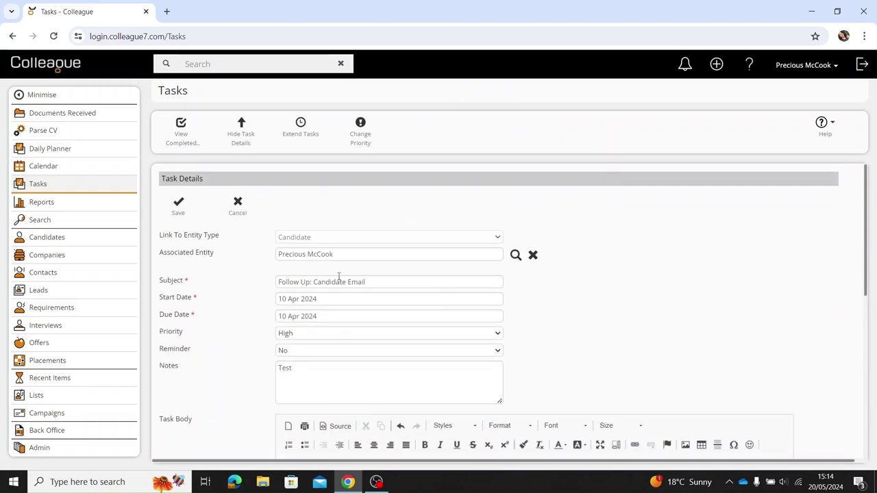
scroll(368, 321, down, 1)
scroll(345, 301, down, 3)
scroll(413, 346, up, 4)
click(178, 209)
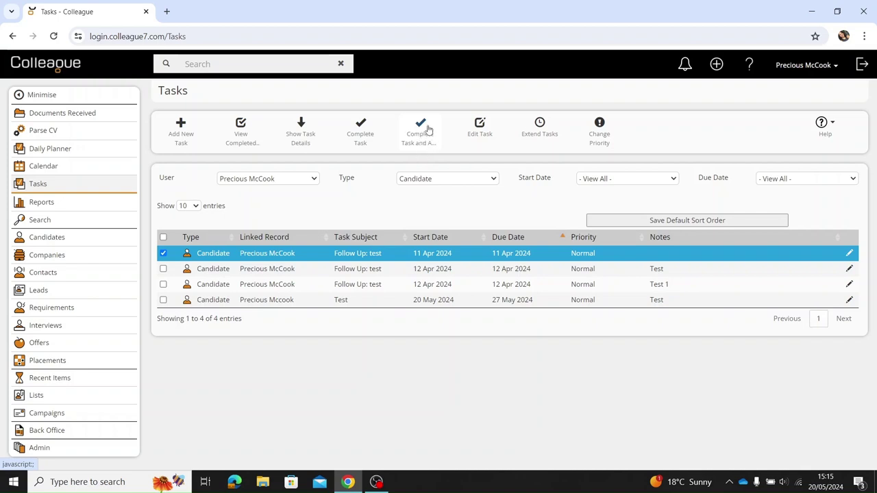
Complete the selected task and start a new task with the subject 'Test'.
click(421, 130)
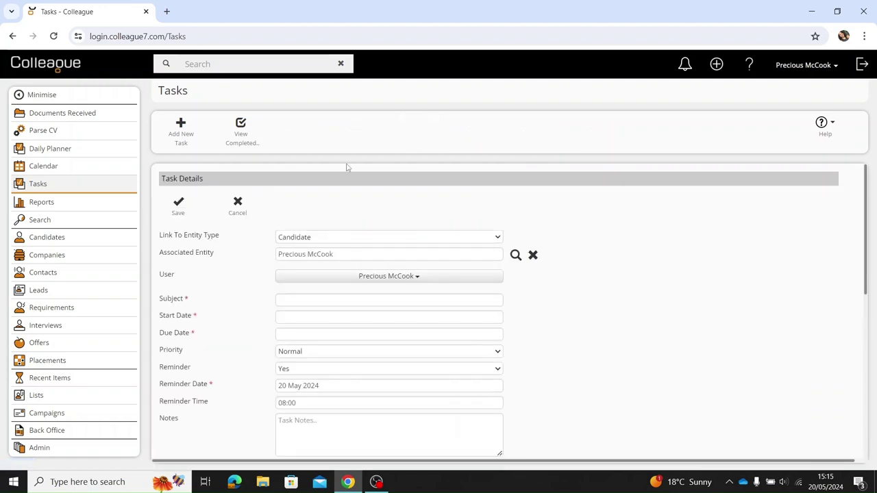
click(351, 303)
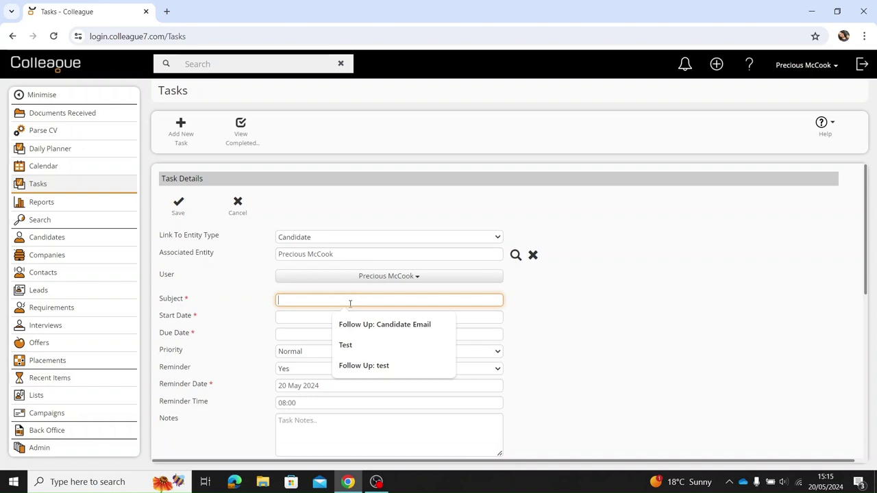
text(Tesst)
key(BackSpace)
key(BackSpace)
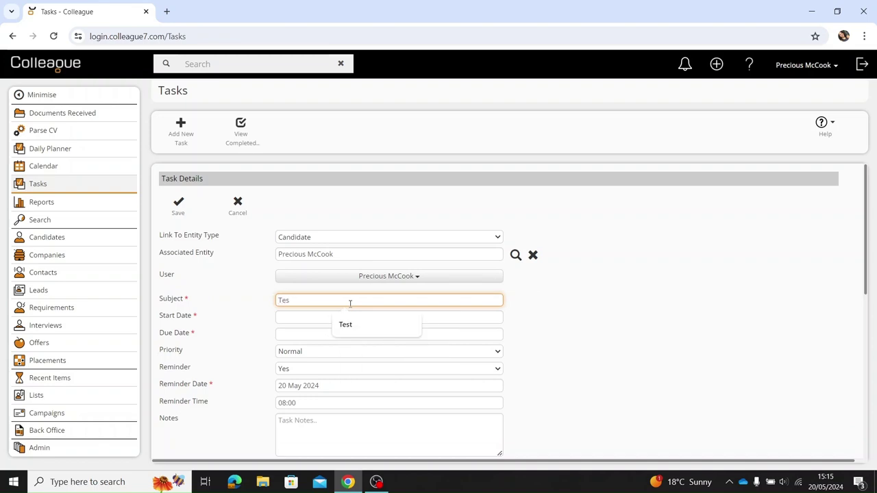
text(t)
Give the Test task start date 20 May 2024 and due date 27 May 2024, then save.
click(306, 319)
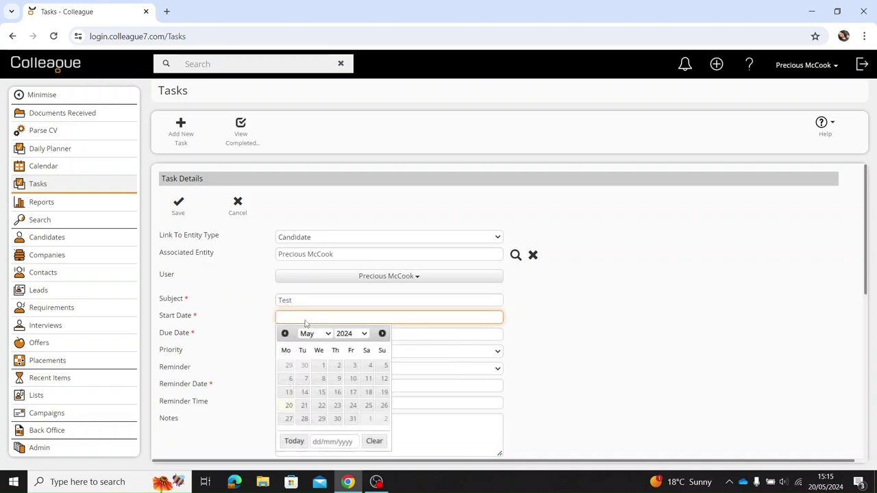
click(289, 406)
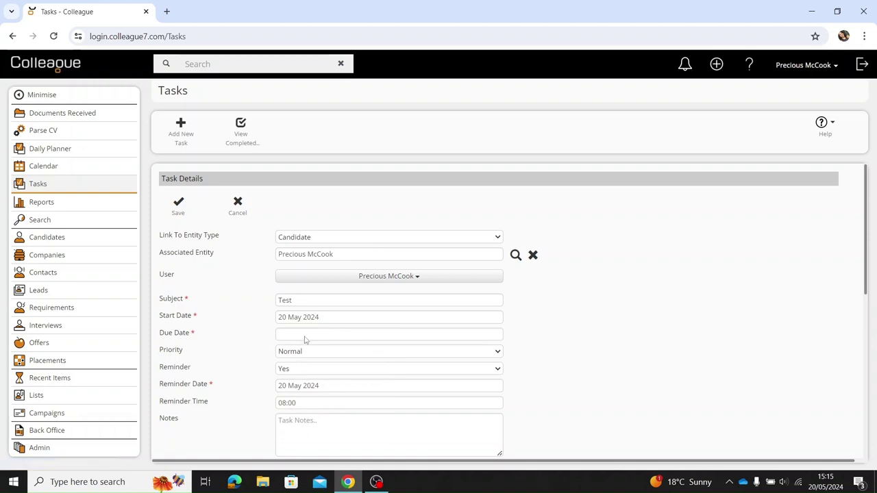
click(306, 335)
click(288, 436)
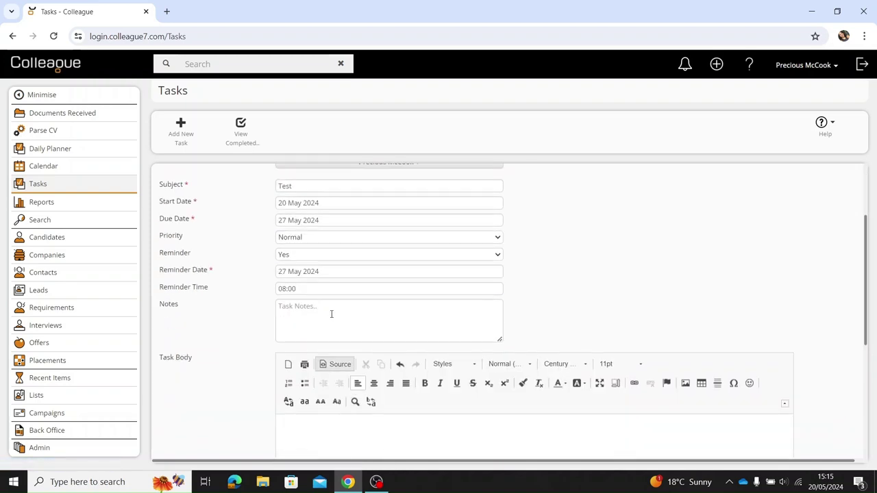
click(187, 213)
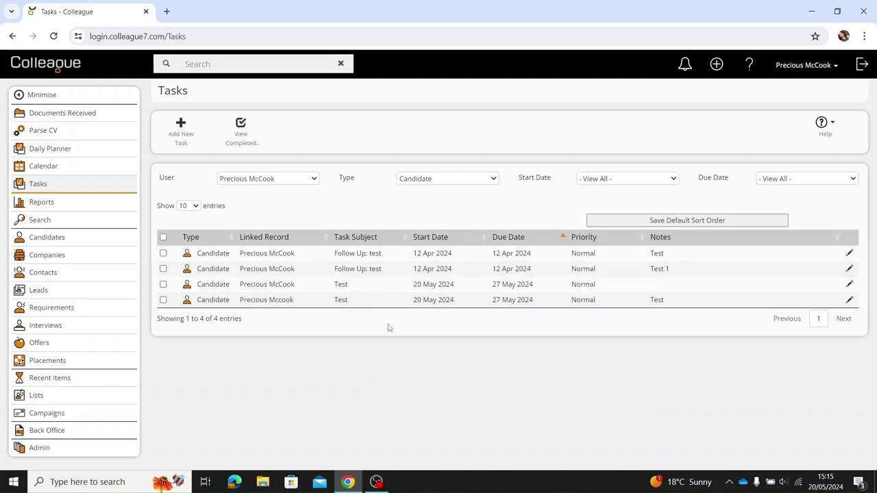
Reload the tasks page, complete the note-less Test task, and select the remaining Test task.
click(53, 36)
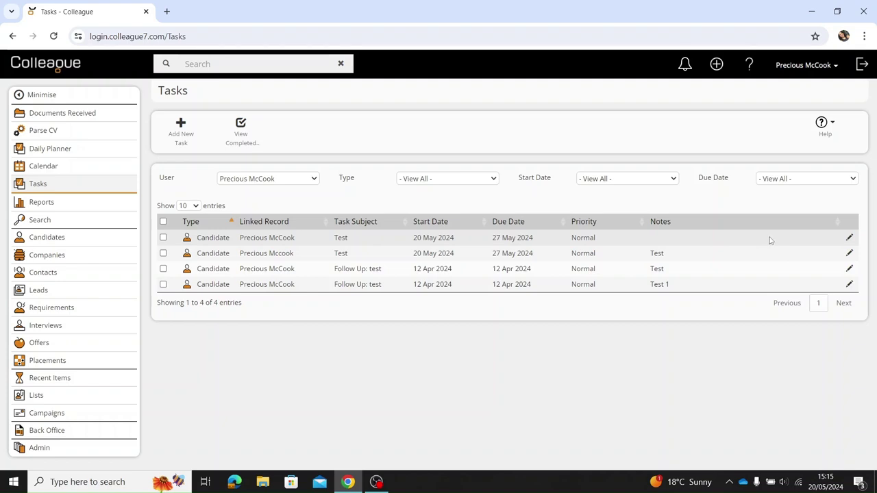
click(478, 240)
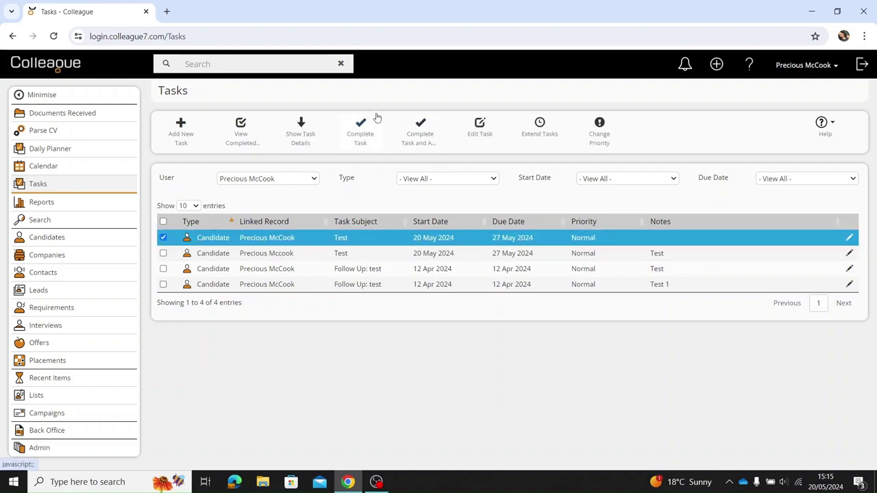
click(363, 137)
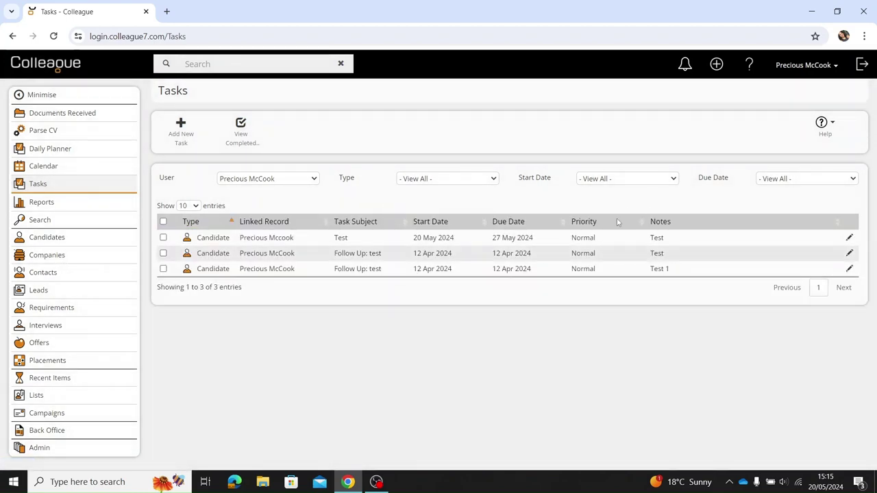
click(331, 239)
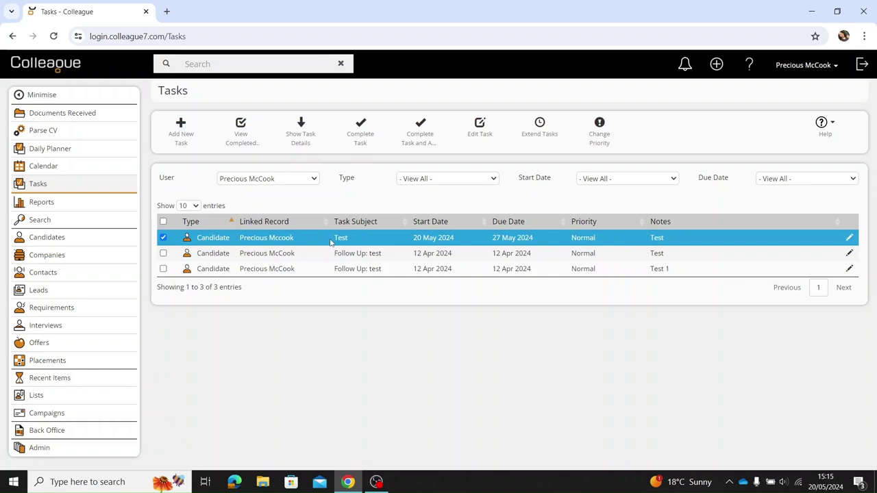
click(322, 239)
click(314, 240)
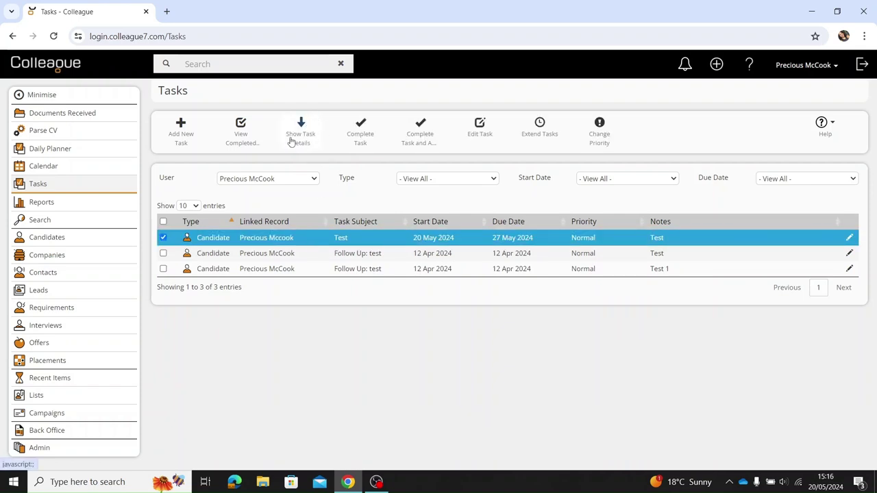
click(310, 141)
scroll(336, 304, down, 3)
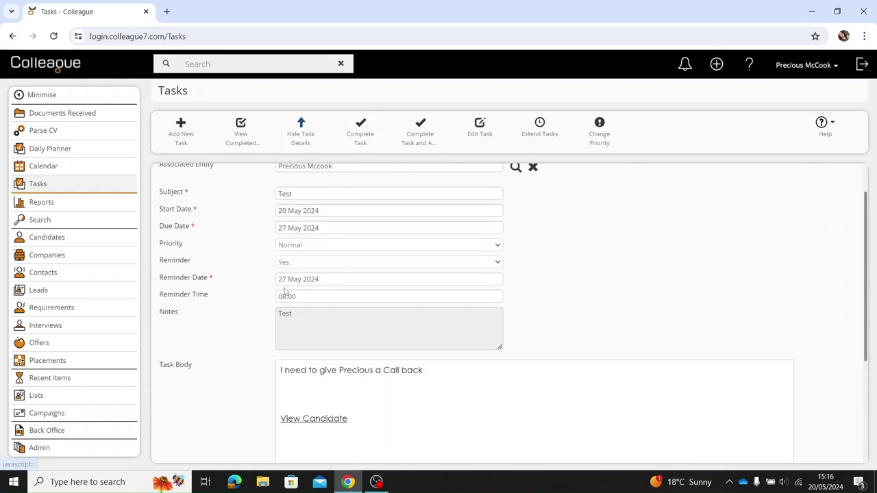
scroll(394, 341, up, 3)
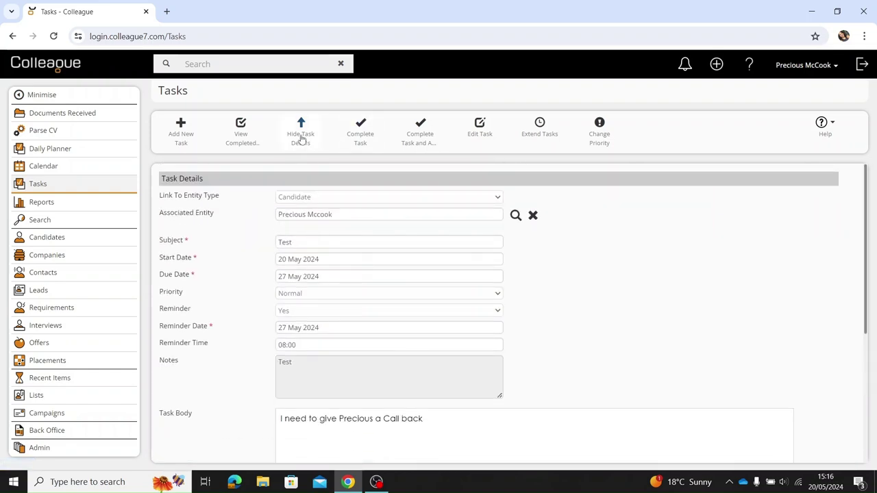
click(302, 140)
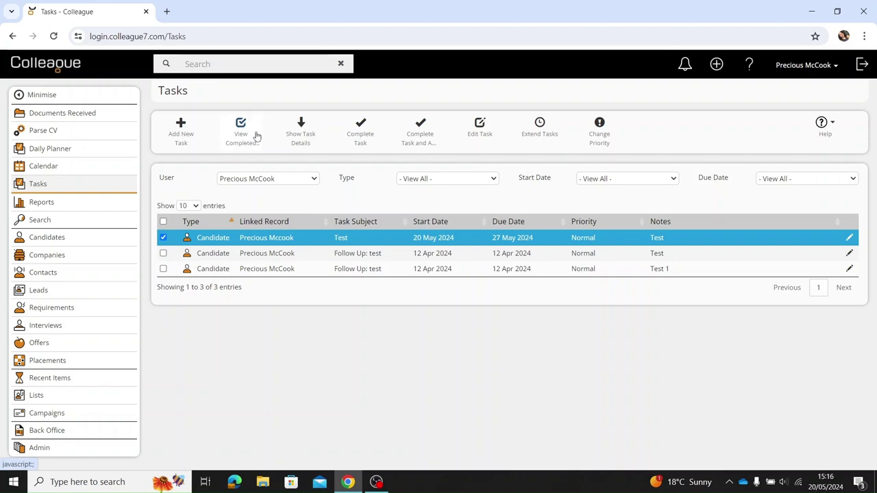
List completed tasks from 06 May 2024 to 20 May 2024.
click(257, 135)
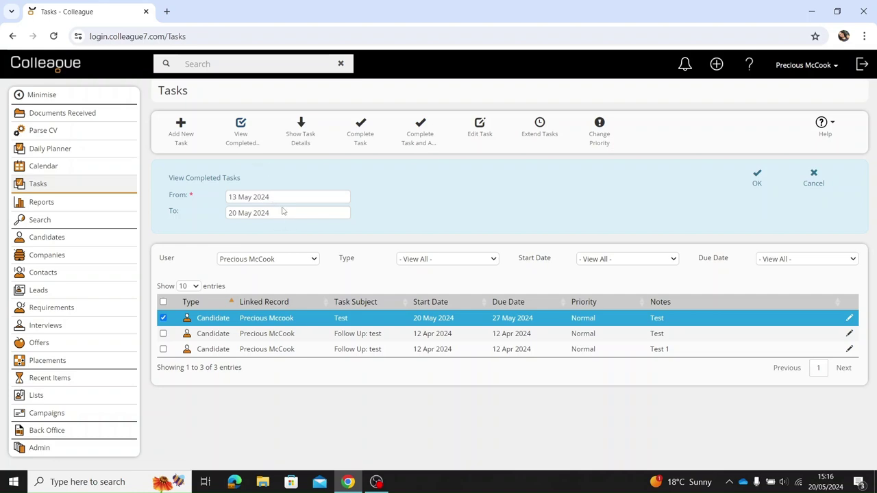
click(282, 212)
click(234, 303)
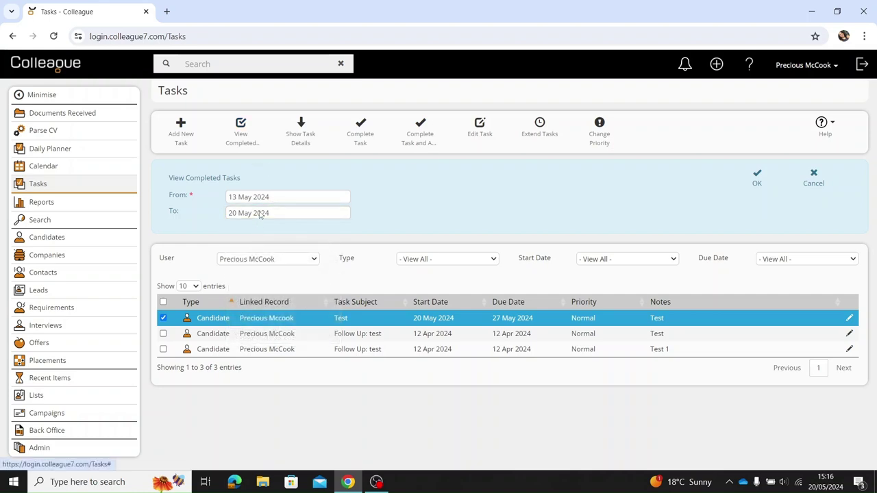
click(272, 200)
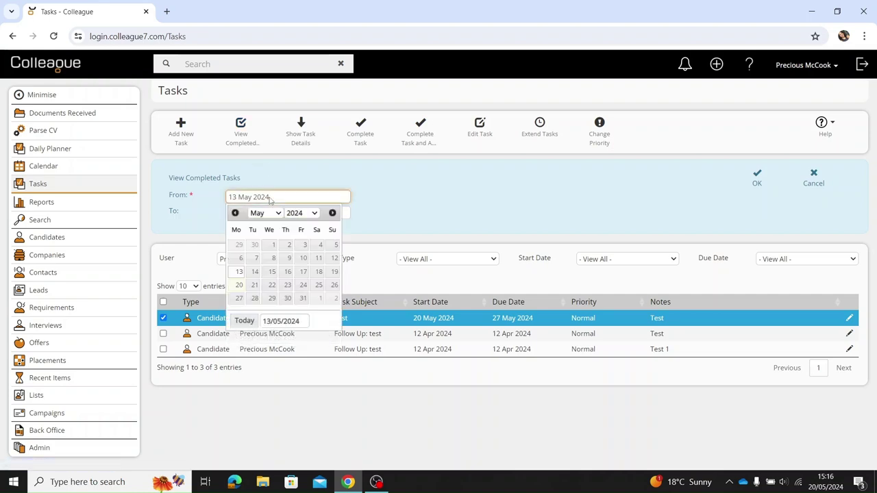
click(241, 259)
click(757, 180)
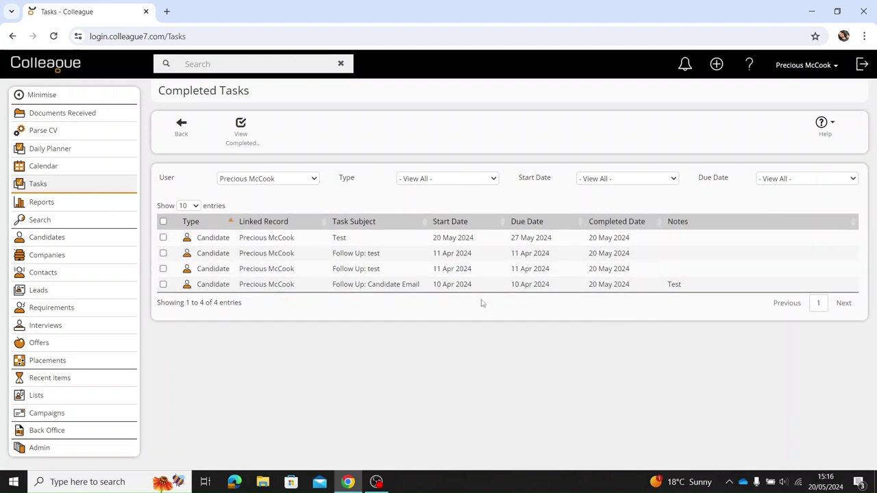
click(285, 180)
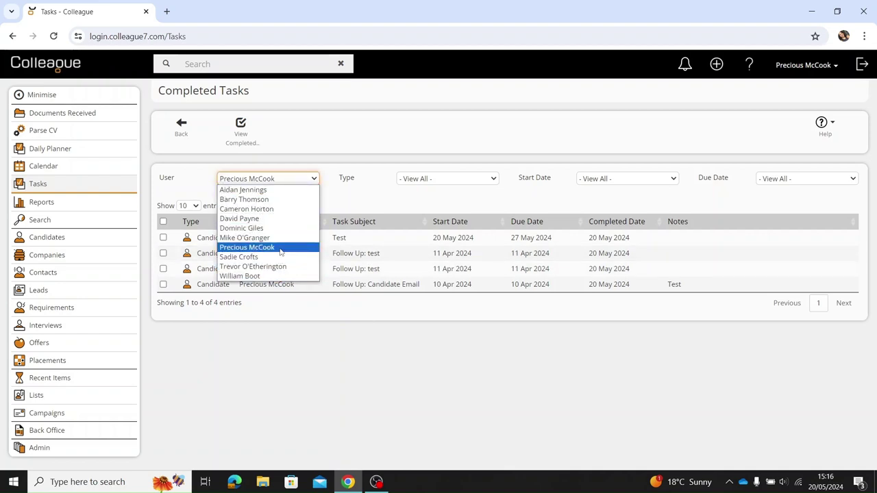
Close the User list unchanged and go back to the open Tasks list.
click(309, 145)
click(181, 123)
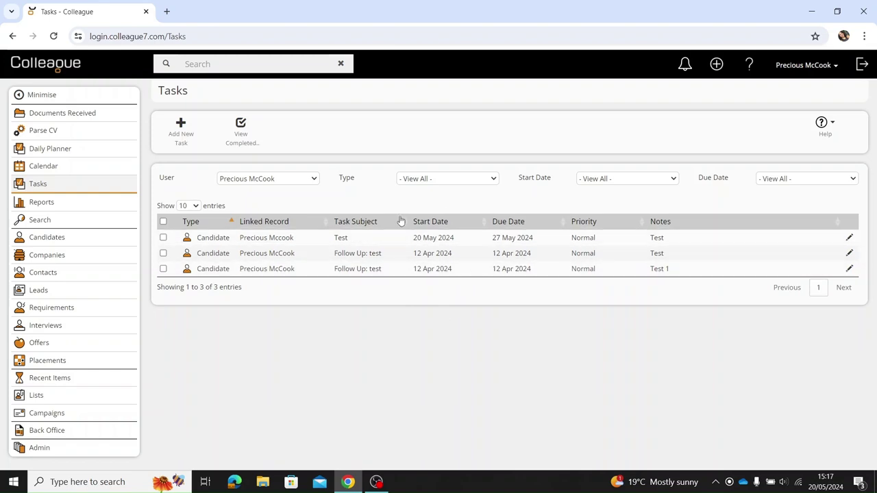
Check the Type and Start Date filter choices unchanged, then show the Due Date filter choices.
click(421, 180)
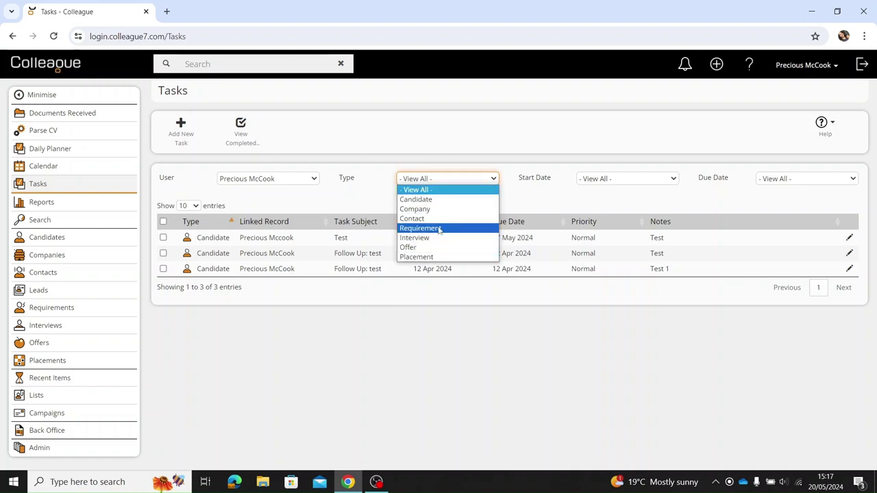
click(542, 210)
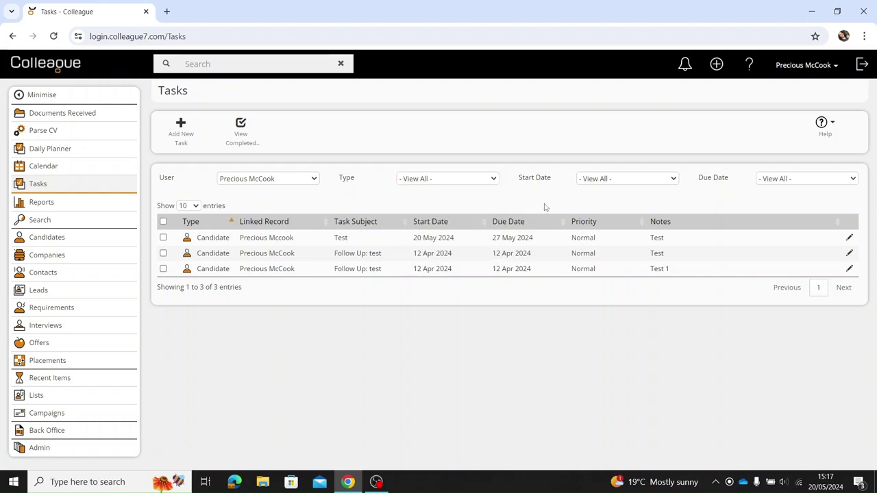
click(616, 180)
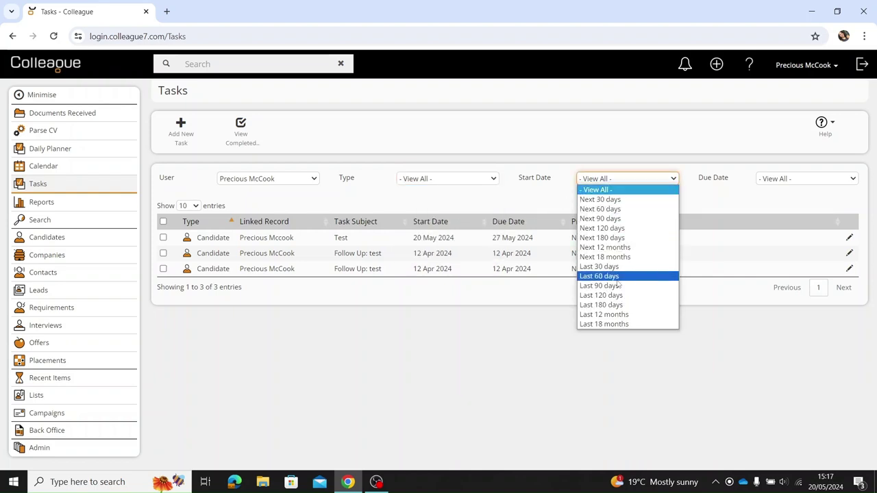
click(771, 213)
click(809, 181)
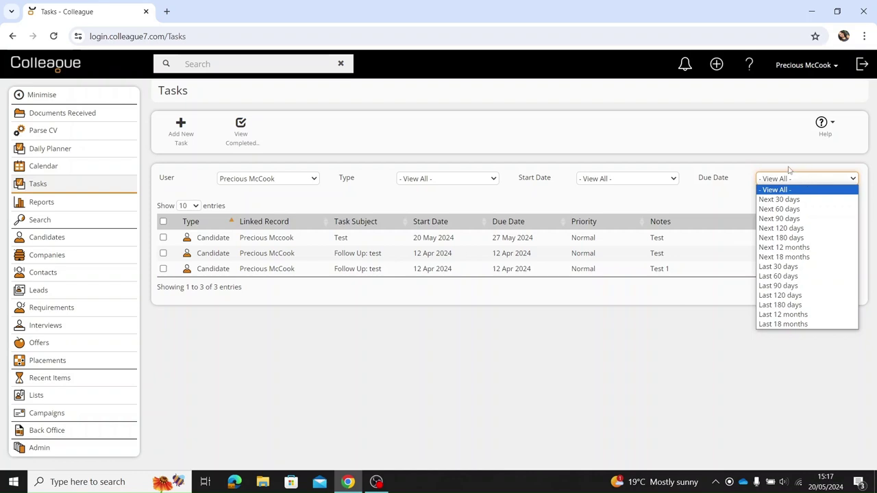
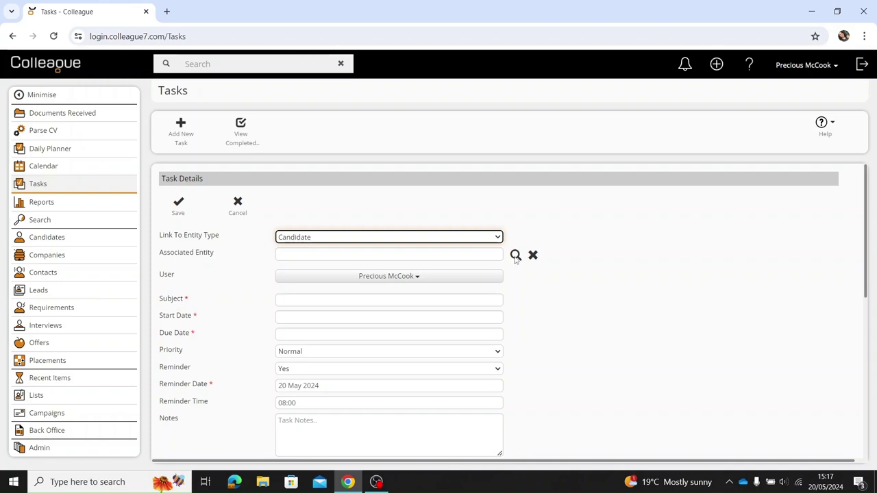
Link the task to the CV Library candidate found by a name search in Forenames.
click(515, 255)
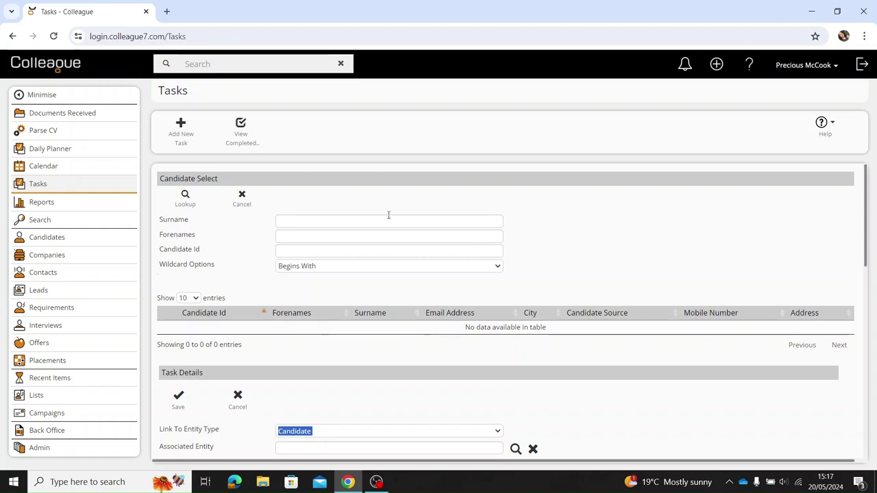
click(355, 236)
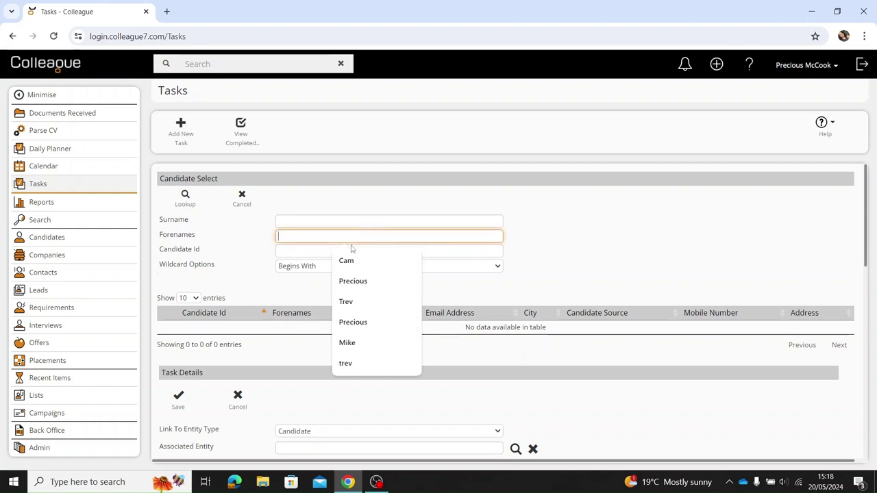
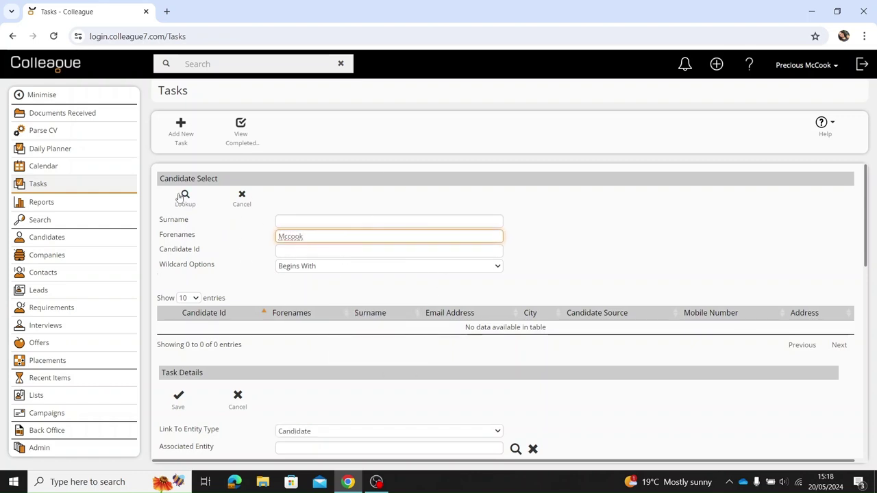
click(185, 197)
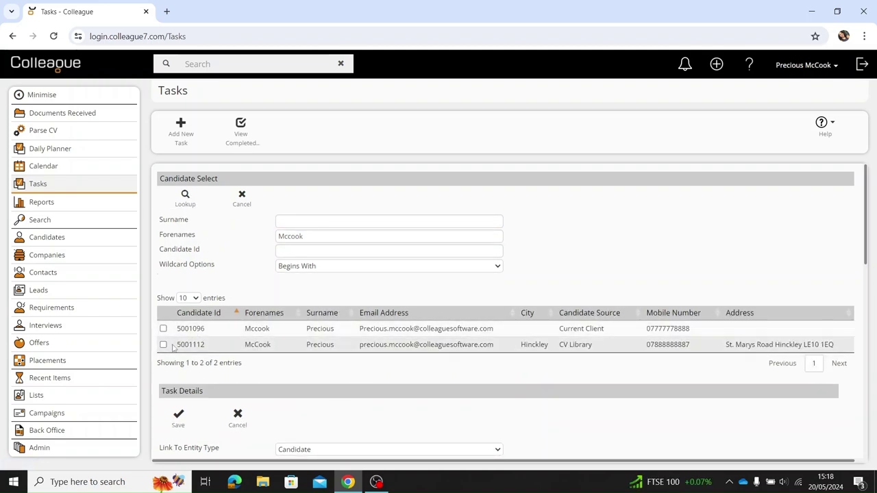
click(255, 344)
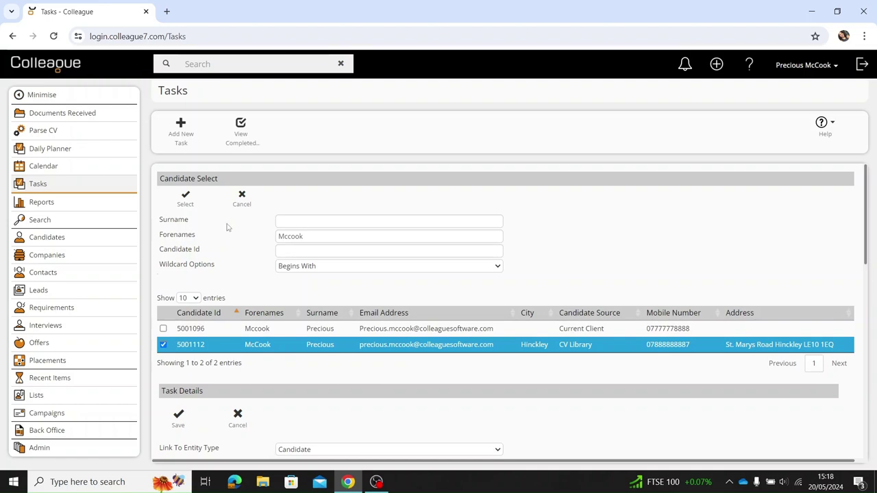
click(185, 200)
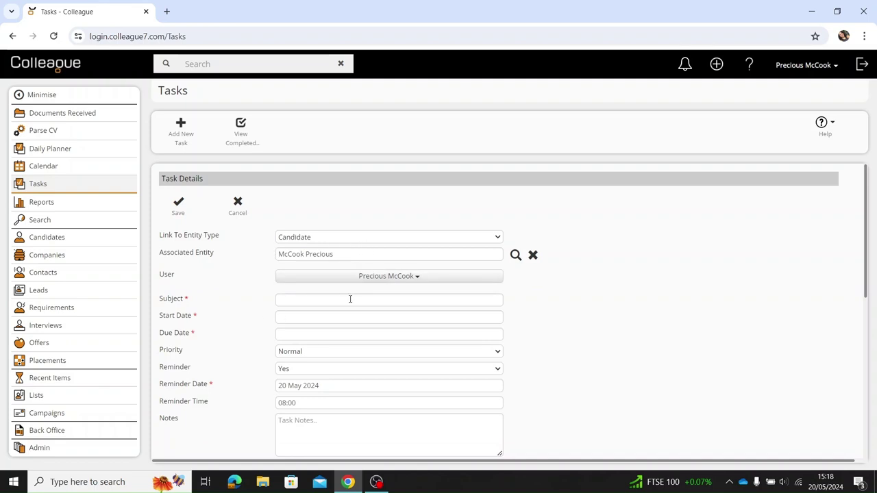
Keep the current assignee, enter subject 'Test', and set start 20 May and due 27 May 2024.
click(450, 279)
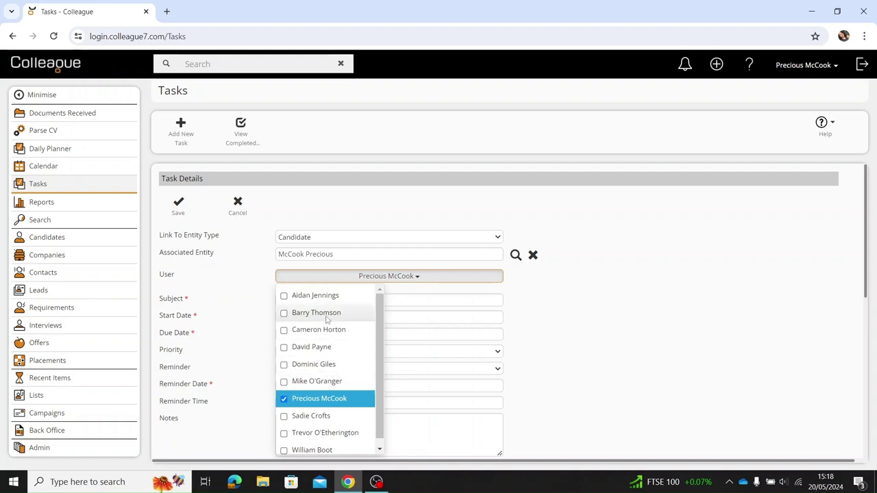
click(548, 370)
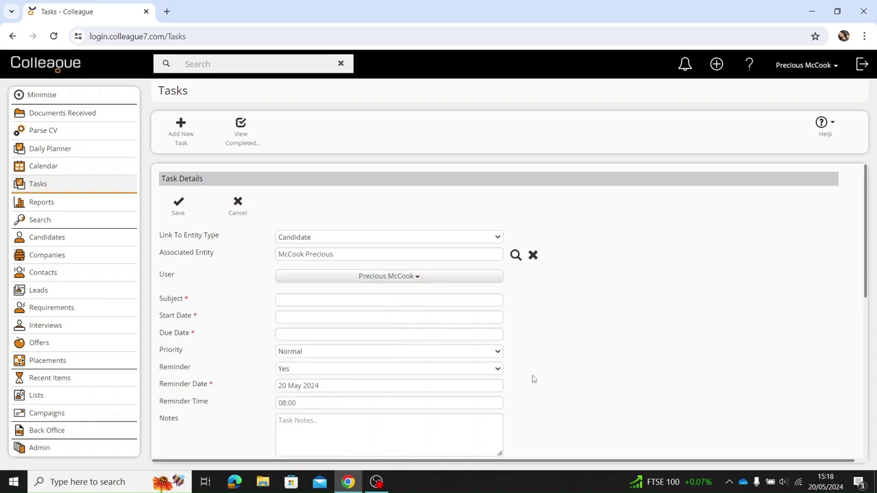
click(322, 299)
text(Test)
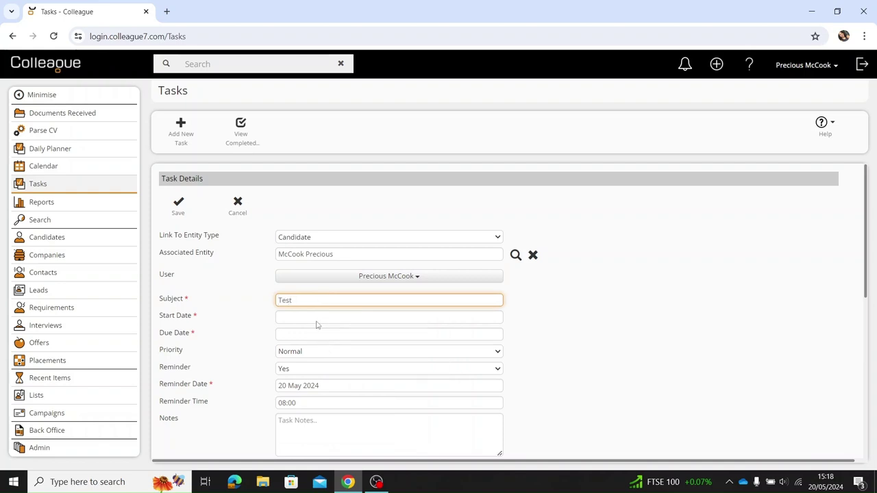
click(318, 325)
click(289, 405)
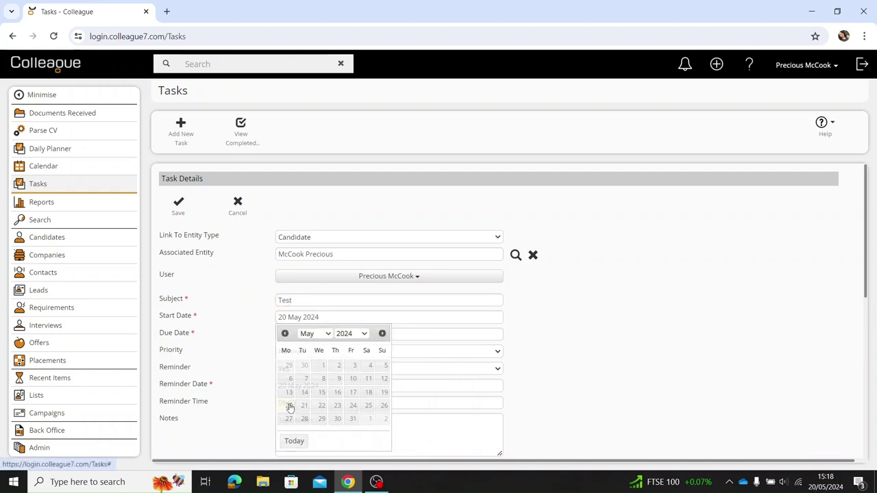
click(296, 334)
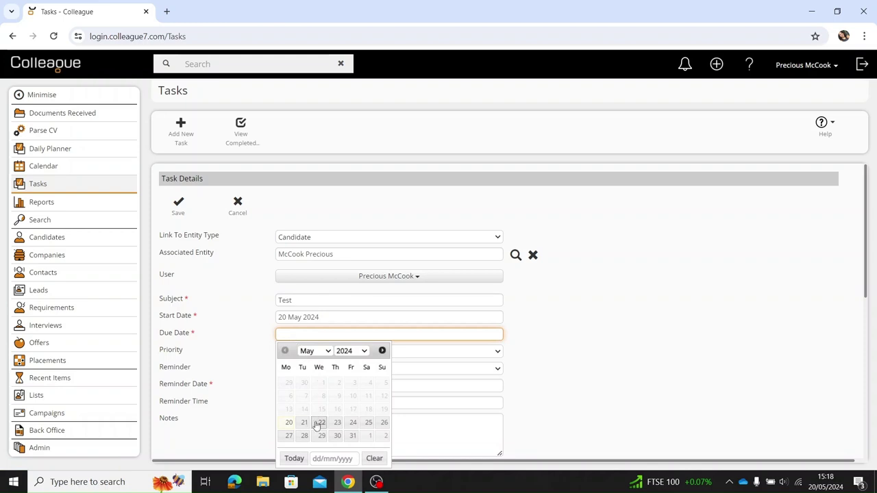
click(289, 436)
Add notes 'Test' and a body asking to call the candidate back, then save the task.
scroll(362, 381, down, 2)
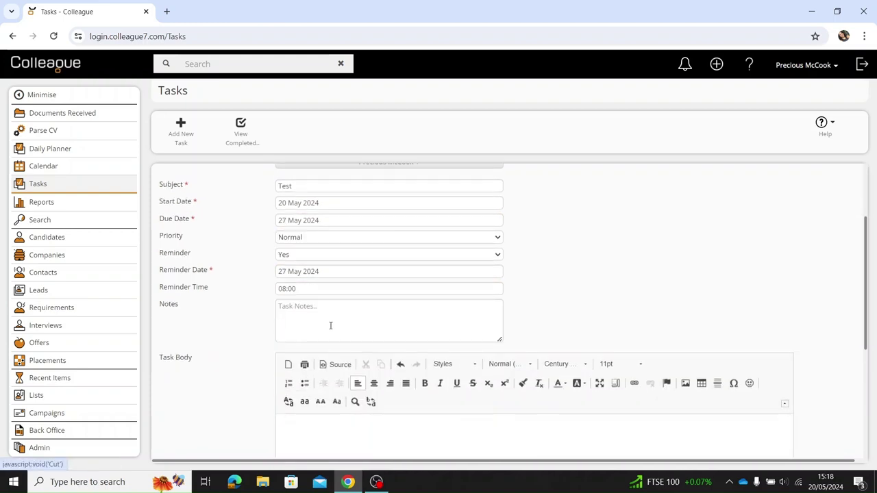
click(323, 319)
text(Test 2)
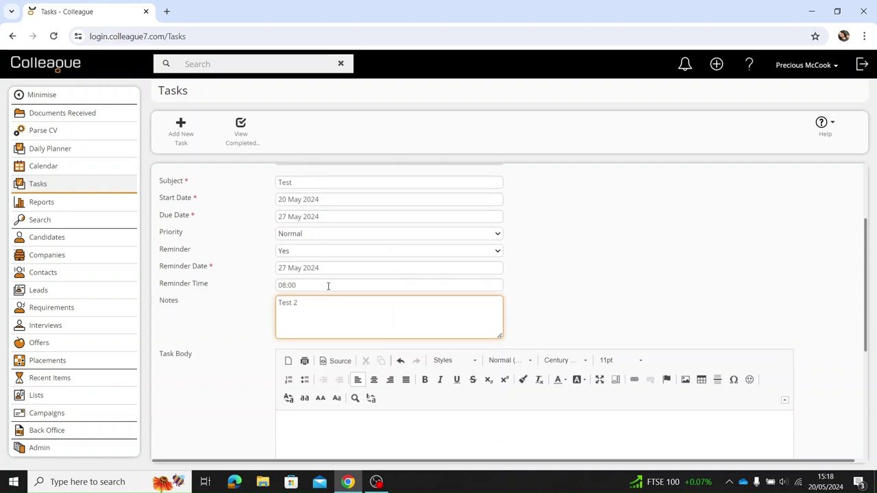
scroll(328, 283, down, 3)
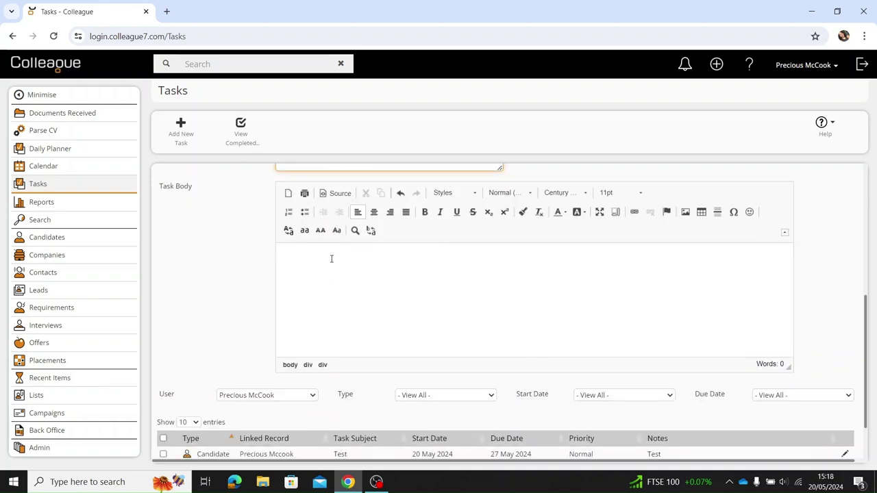
click(331, 259)
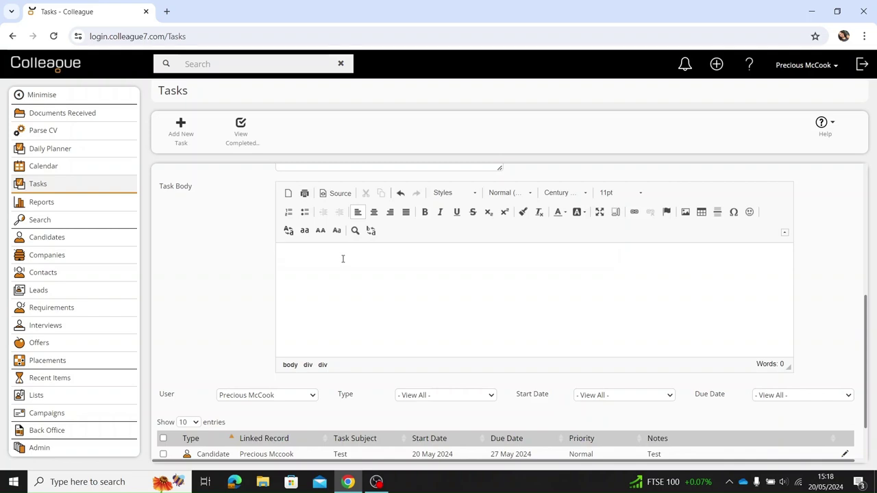
scroll(358, 268, down, 1)
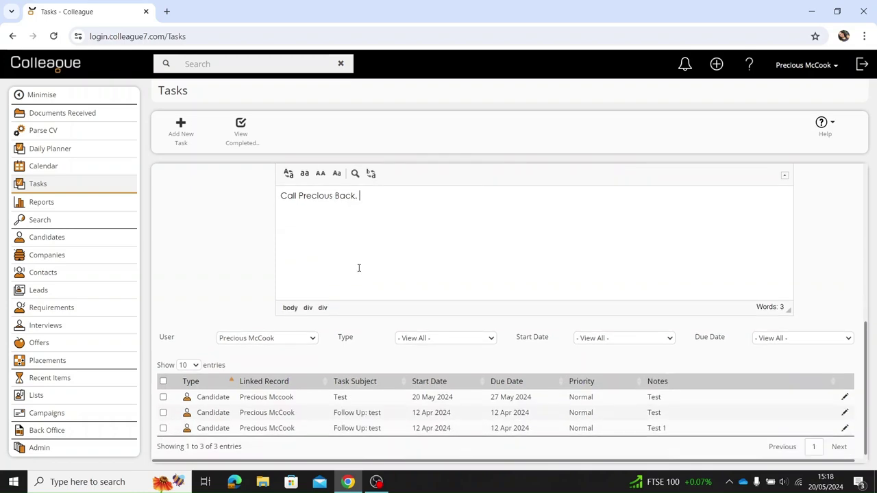
scroll(358, 268, up, 5)
click(180, 206)
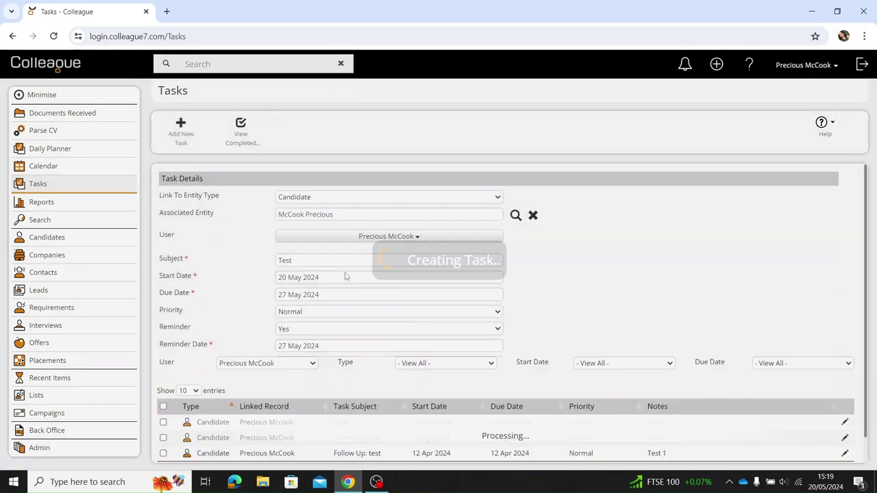